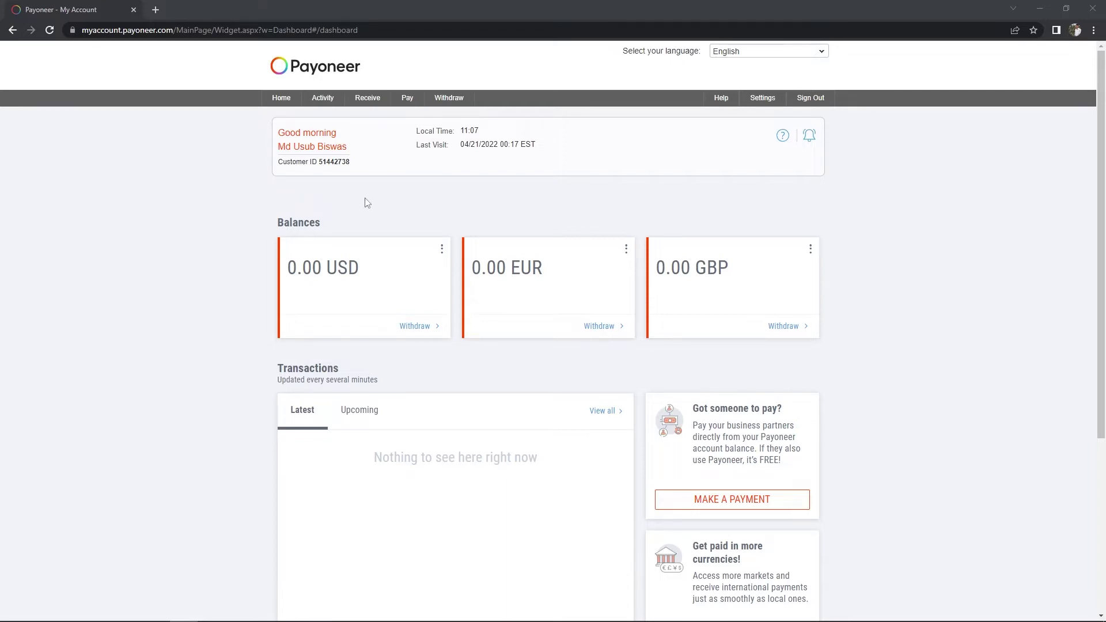
Open the Global payment service questionnaire under the Provide Business Details requirement in the Verification Center
{"action": "mouse_move", "coordinate": [756, 105]}
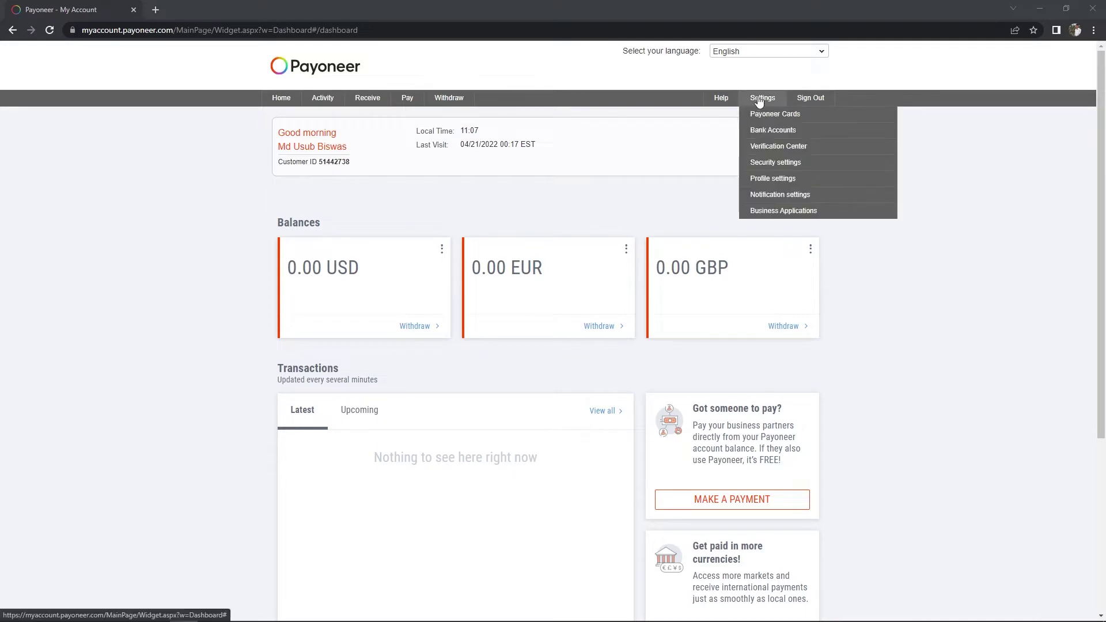
{"action": "left_click", "coordinate": [790, 152]}
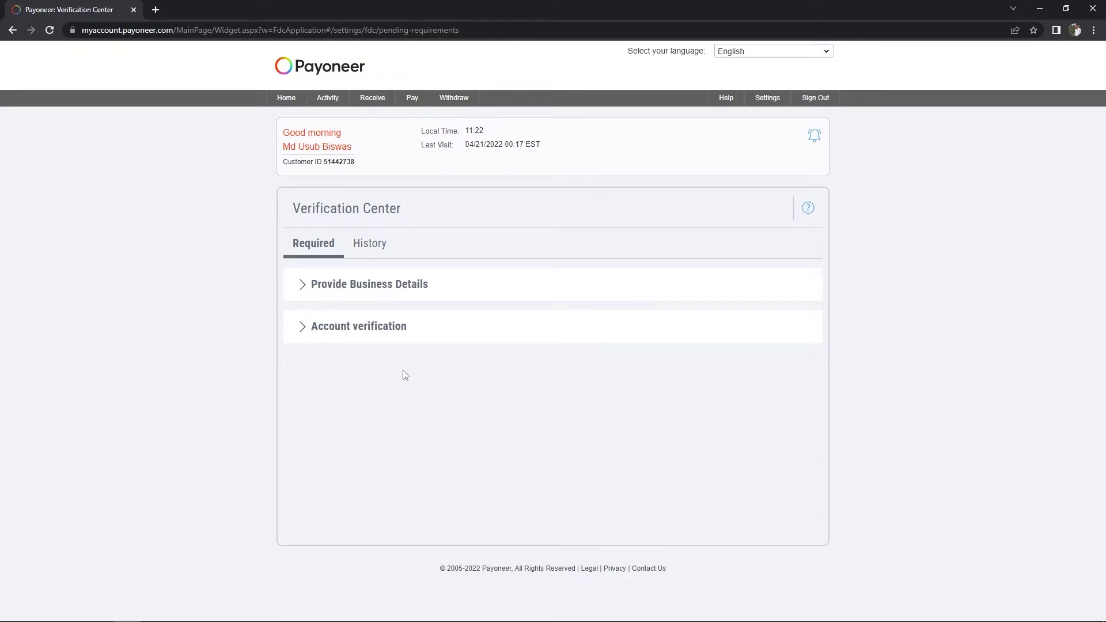
{"action": "left_click", "coordinate": [353, 286]}
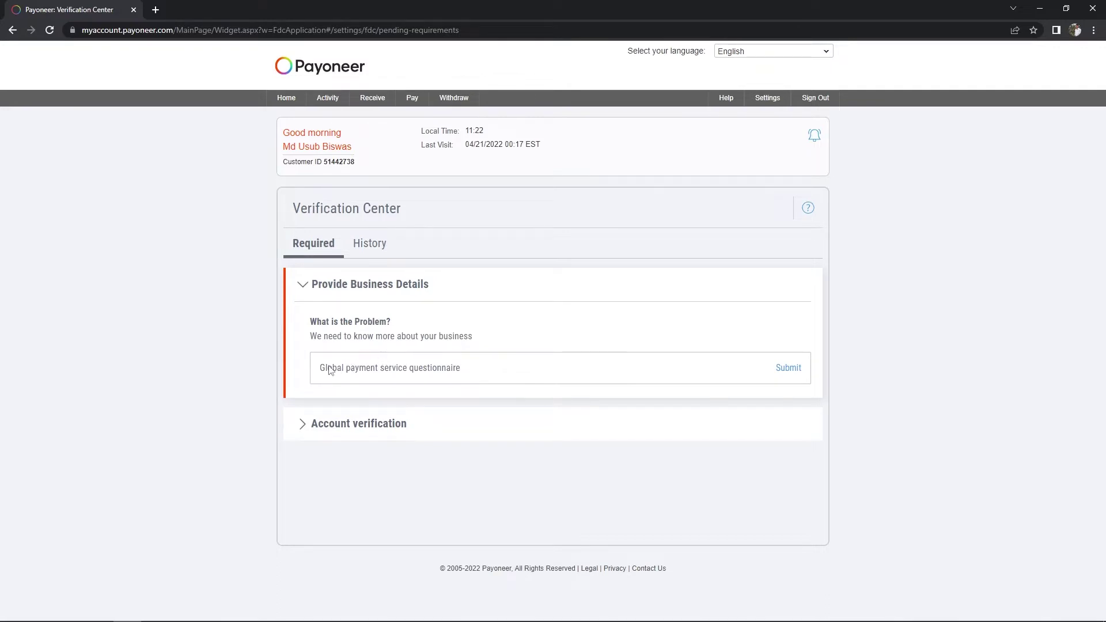
{"action": "left_click", "coordinate": [786, 369]}
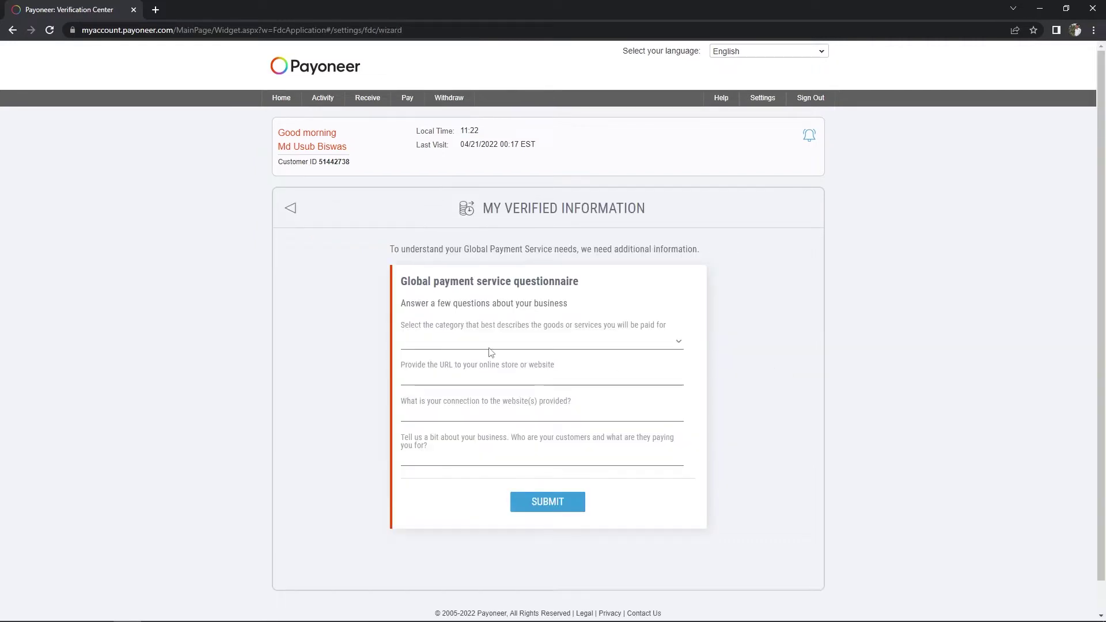
Set the goods or services category to Design & multimedia and the service provided to Graphic design
{"action": "left_click", "coordinate": [581, 342]}
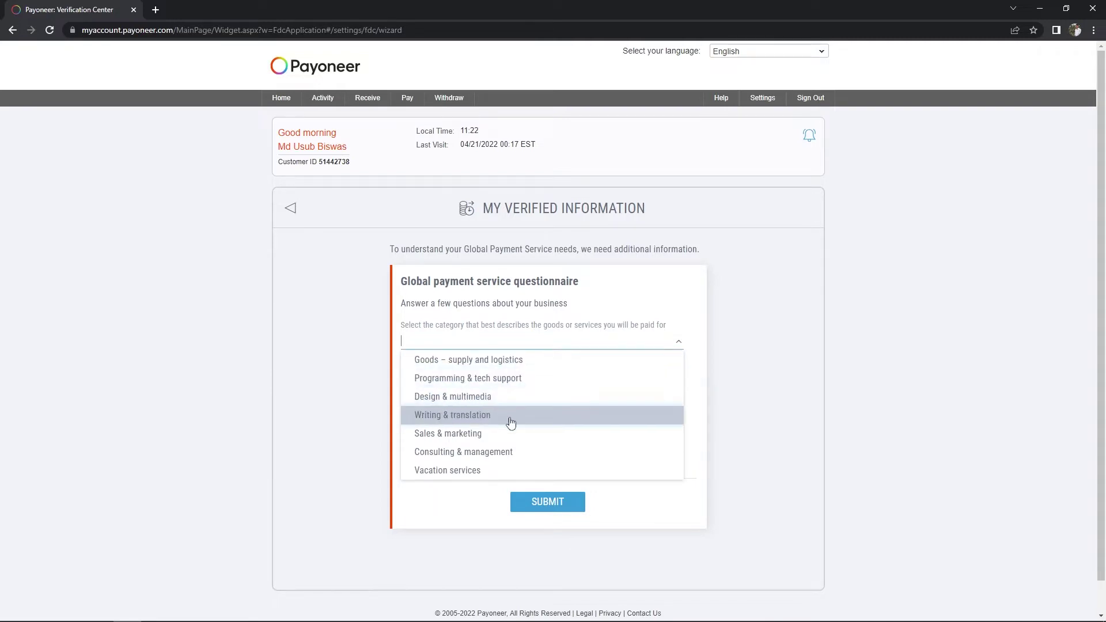
{"action": "left_click", "coordinate": [471, 401]}
{"action": "left_click", "coordinate": [439, 381]}
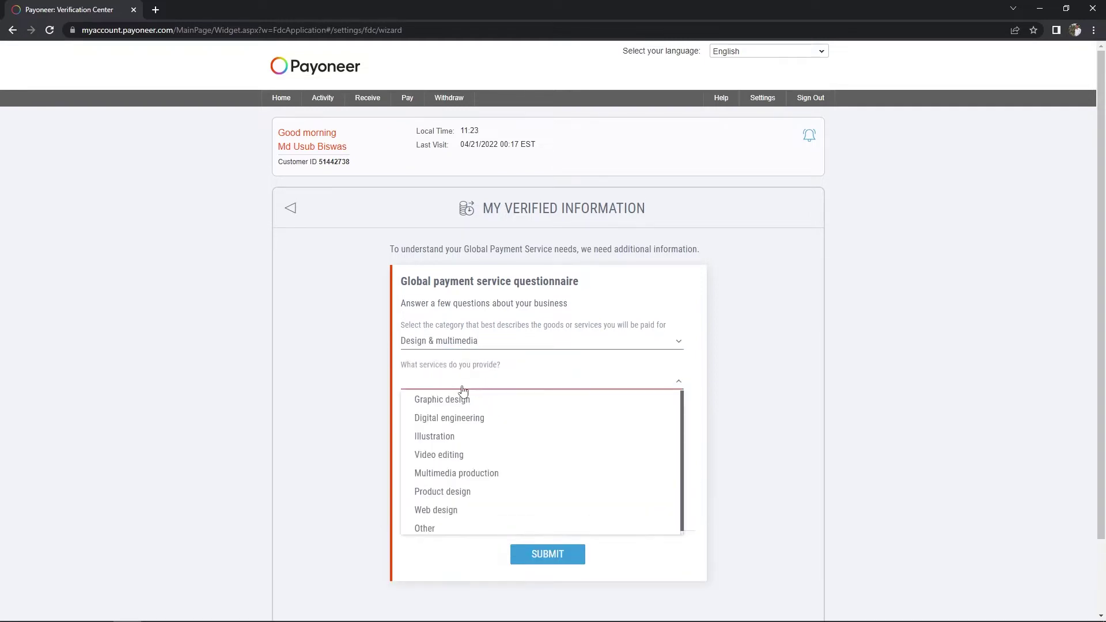
{"action": "left_click", "coordinate": [499, 408]}
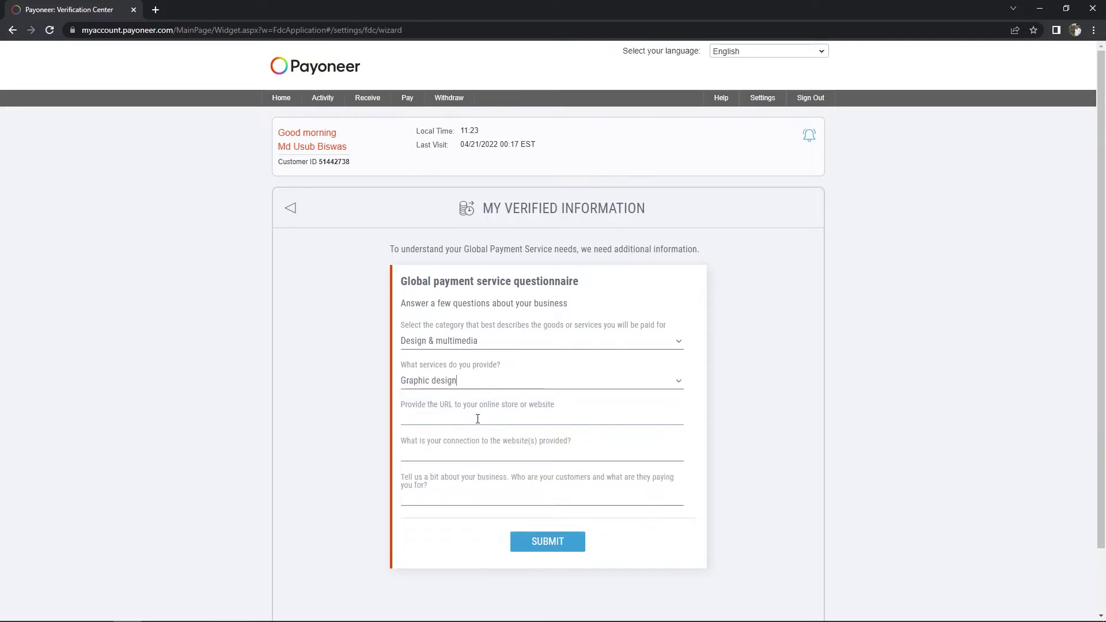
Enter the Shutterstock portfolio URL as the website and "Designer." as the connection to it
{"action": "left_click", "coordinate": [478, 416]}
{"action": "type", "text": "https://www.shutterstock.com/g/MdUsubBiswas"}
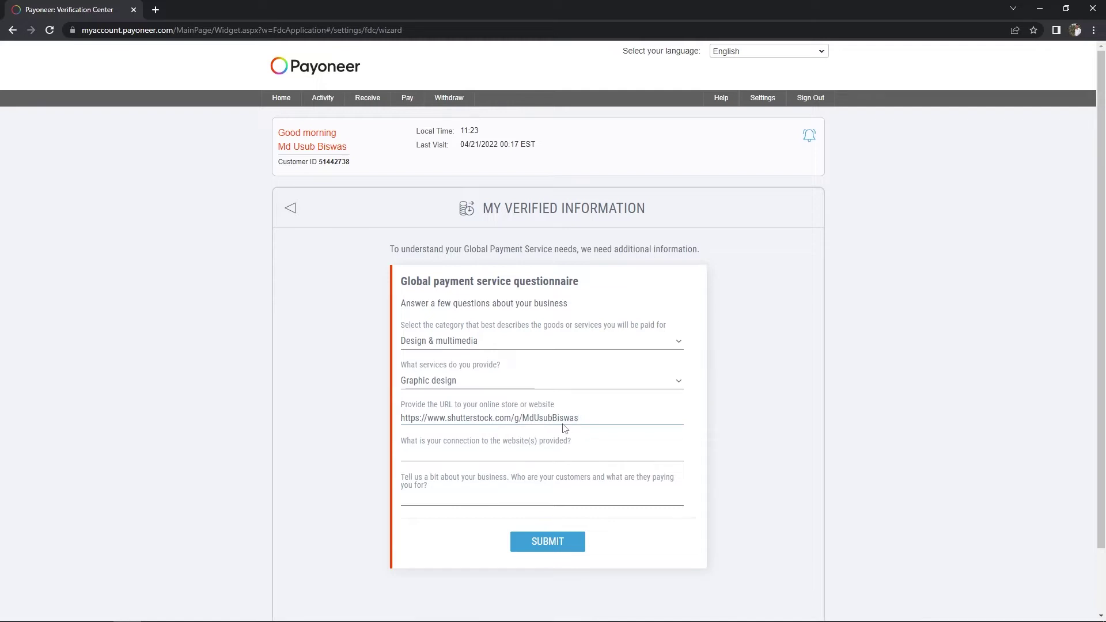
{"action": "scroll", "coordinate": [562, 429], "scroll_direction": "down", "scroll_amount": 1}
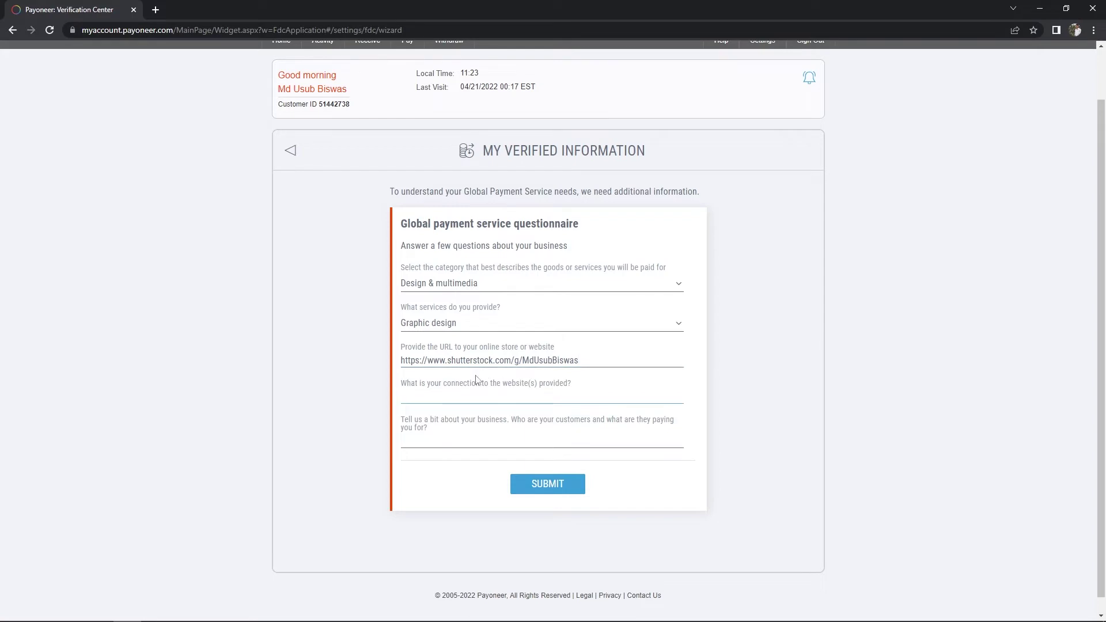
{"action": "left_click", "coordinate": [463, 398]}
{"action": "type", "text": "Designer."}
Describe the business as "I am a professional Graphic designer, then pay to my graphic design works." and submit the questionnaire
{"action": "left_click", "coordinate": [551, 497]}
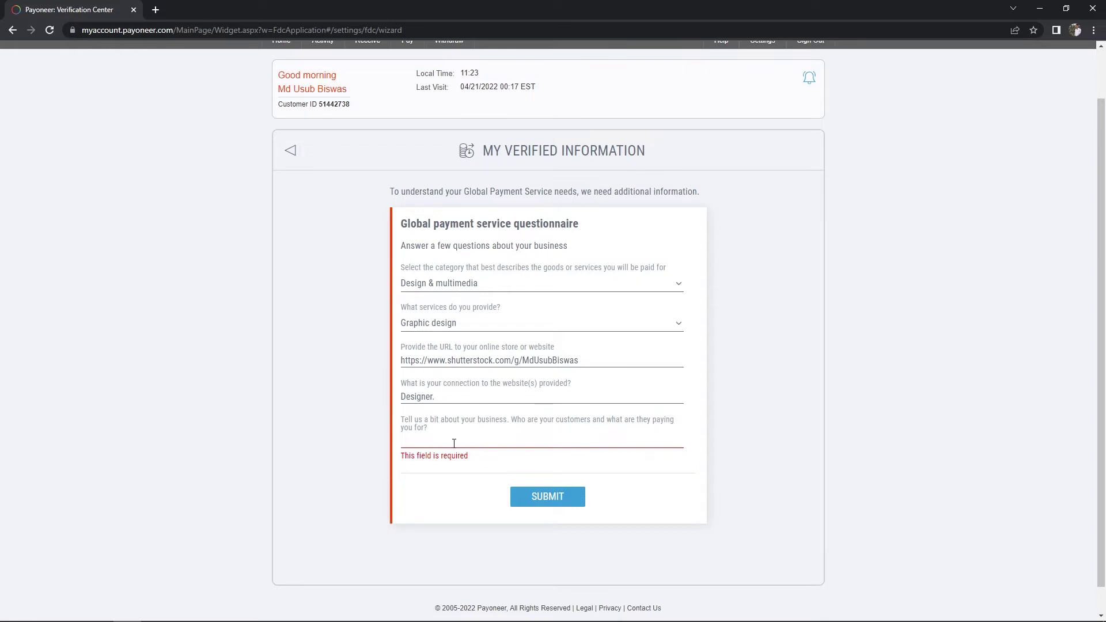
{"action": "type", "text": "I am a pr"}
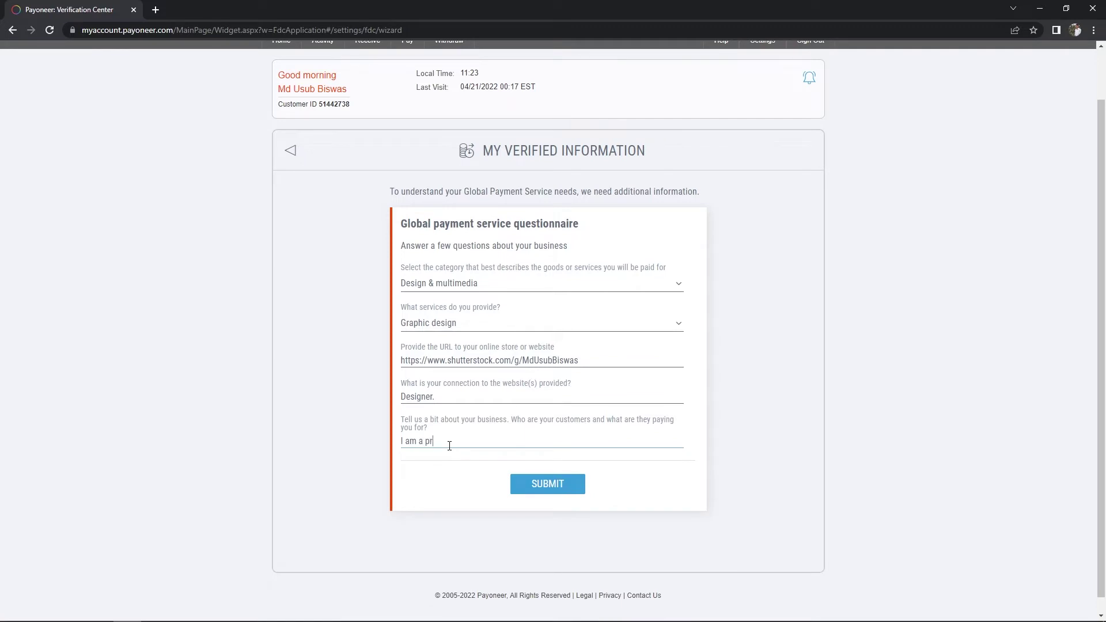
{"action": "type", "text": "ofessional Graphic designer, then pay"}
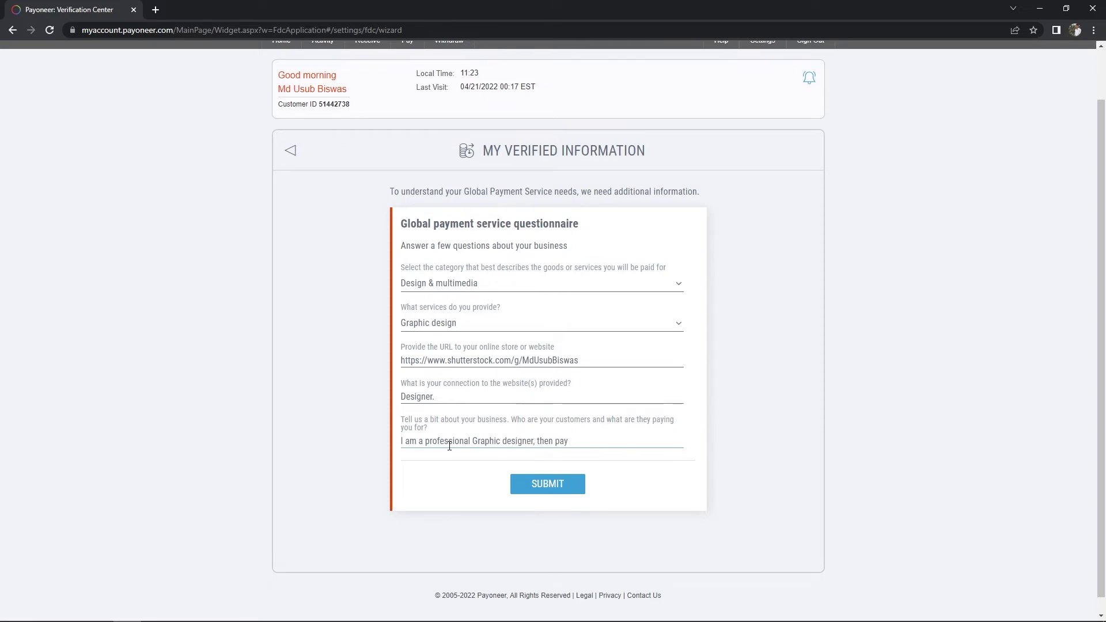
{"action": "type", "text": " to my graphic d"}
{"action": "type", "text": "esign w"}
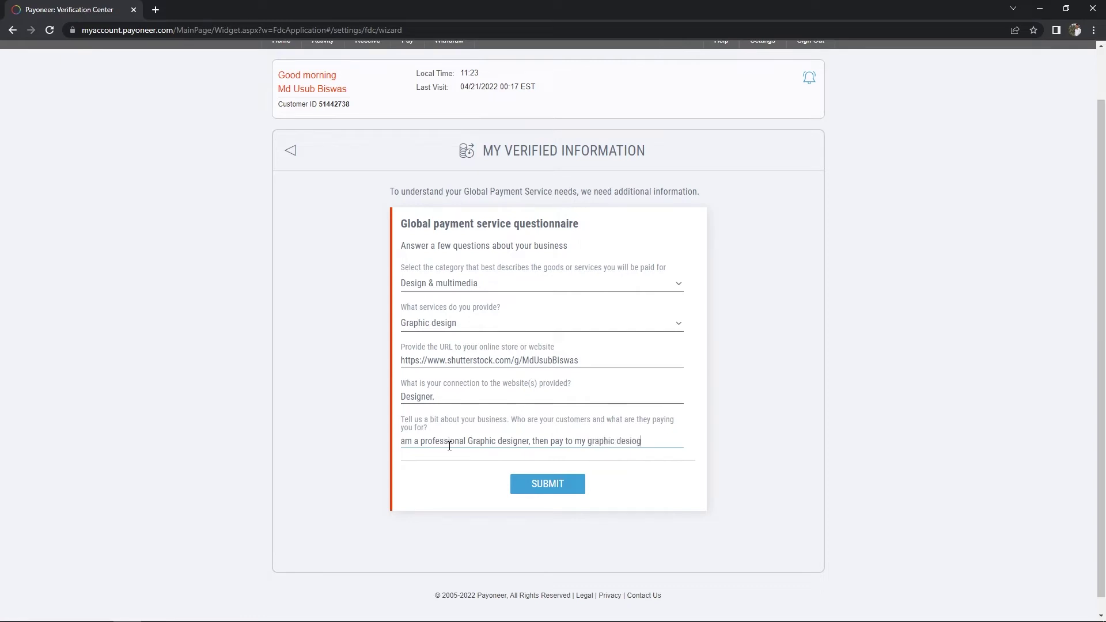
{"action": "type", "text": "orks."}
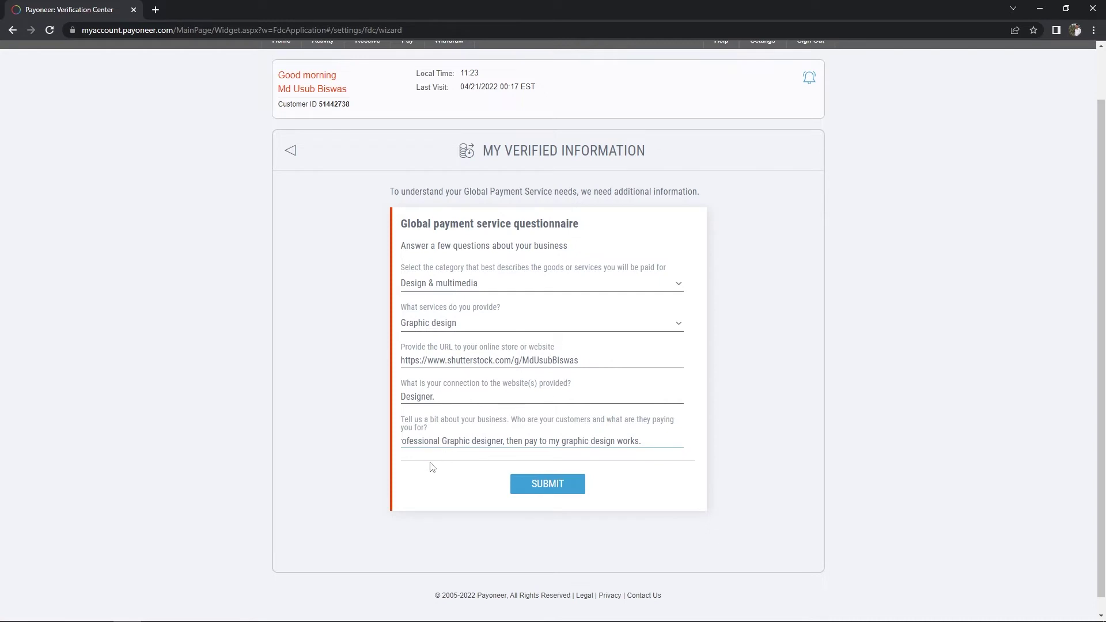
{"action": "left_click", "coordinate": [431, 464]}
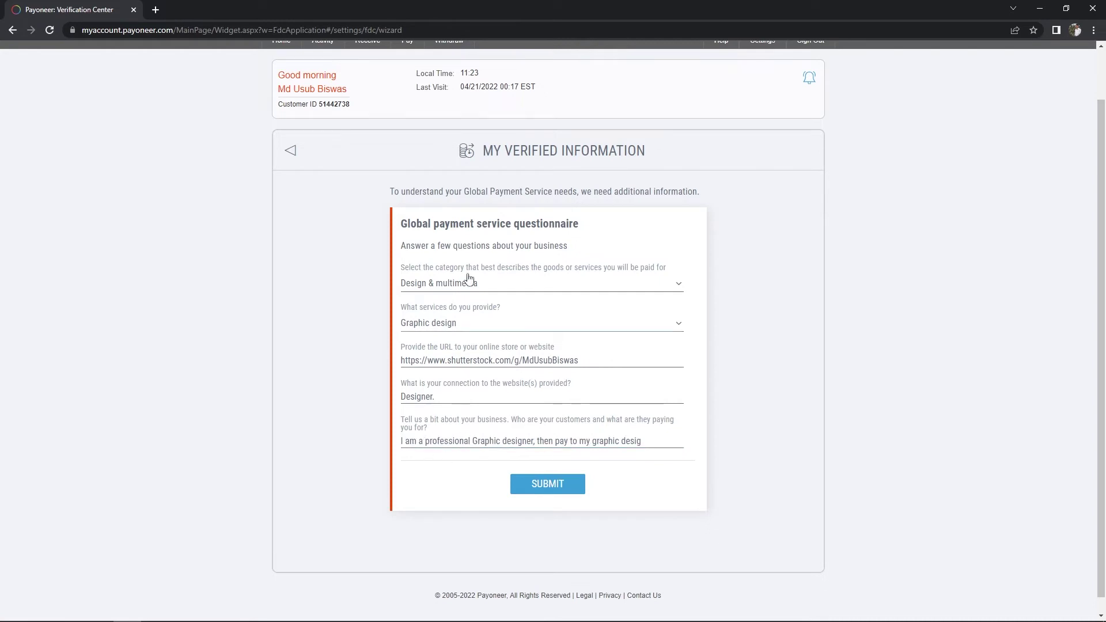
{"action": "left_click", "coordinate": [551, 491]}
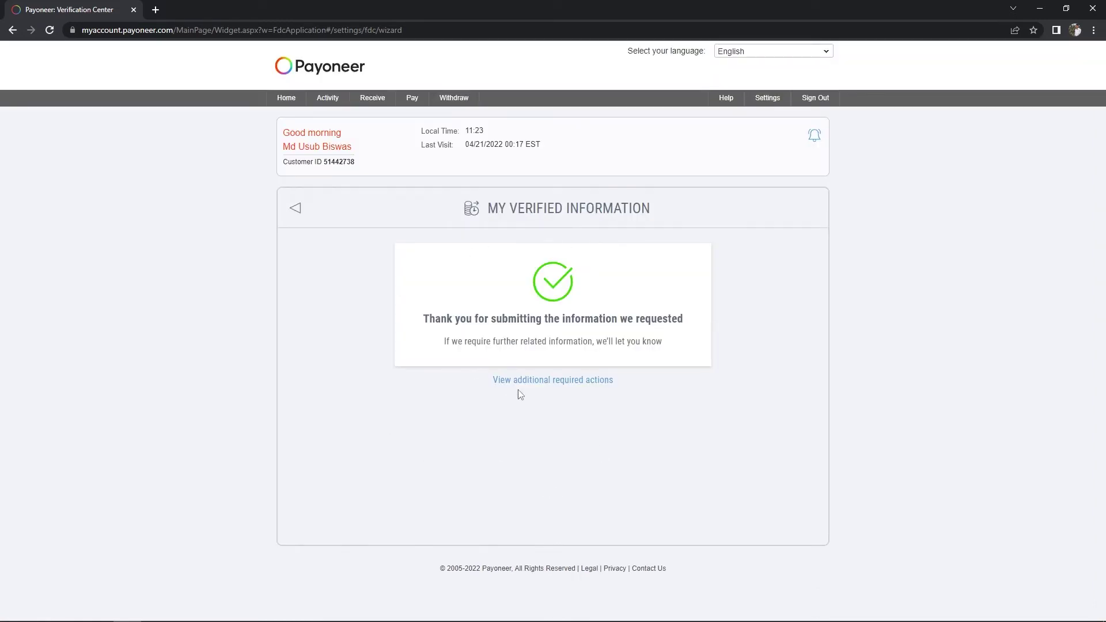
Return to the Verification Center and open the Government-issued photo ID submission under Account verification
{"action": "mouse_move", "coordinate": [767, 99]}
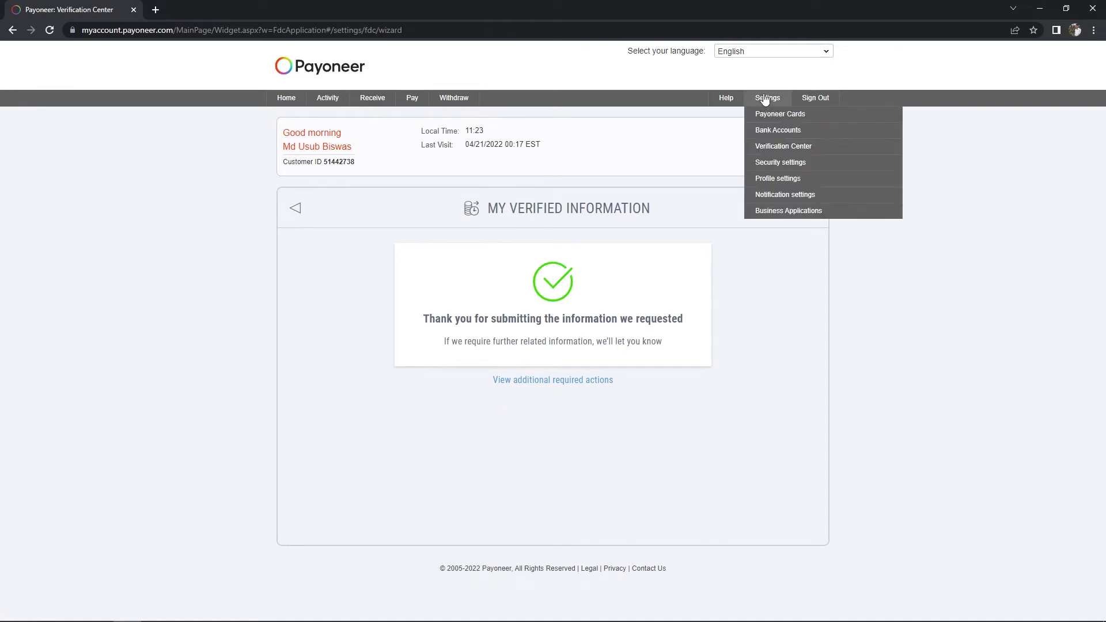
{"action": "left_click", "coordinate": [766, 148]}
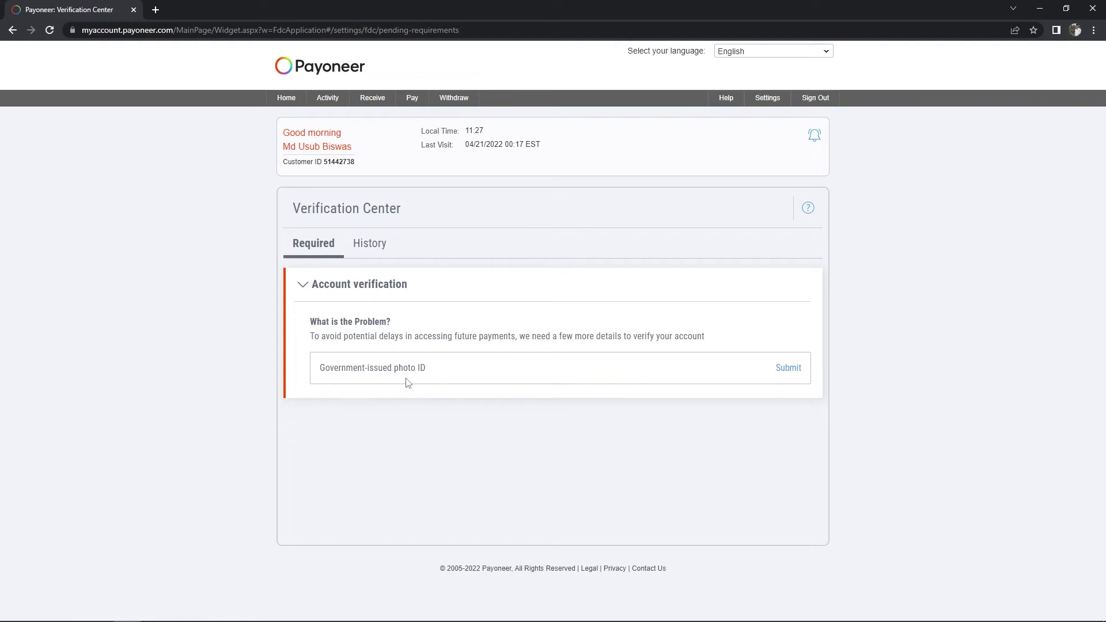
{"action": "left_click", "coordinate": [787, 368]}
Submit Front.jpeg and Back.jpeg as the two sides of a Smart National Identity Card issued in Bangladesh
{"action": "scroll", "coordinate": [723, 305], "scroll_direction": "down", "scroll_amount": 3}
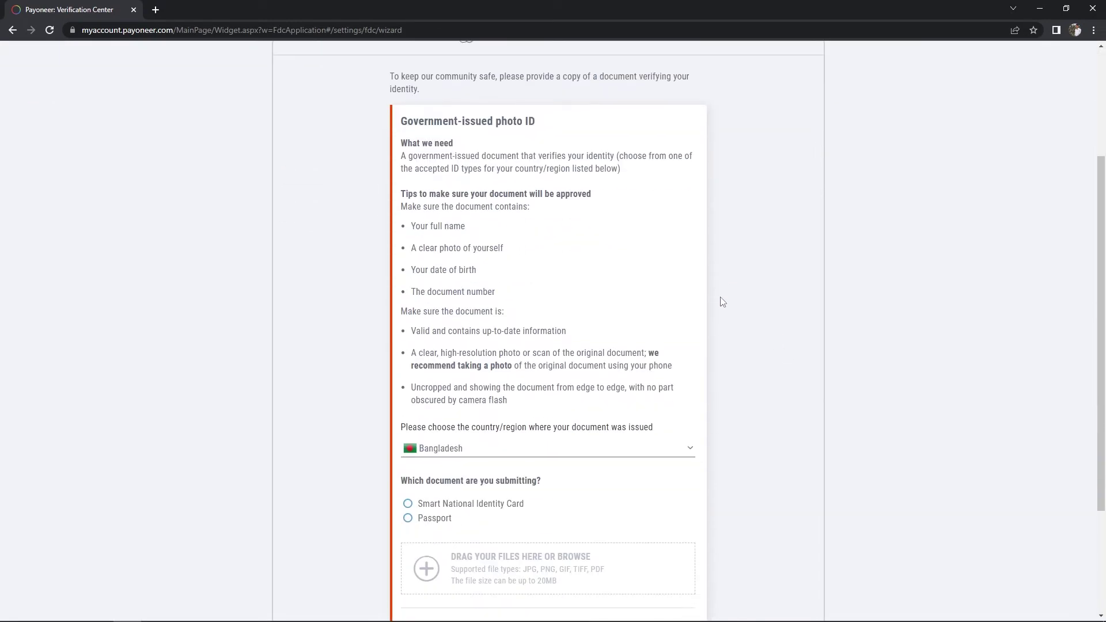
{"action": "scroll", "coordinate": [722, 302], "scroll_direction": "down", "scroll_amount": 2}
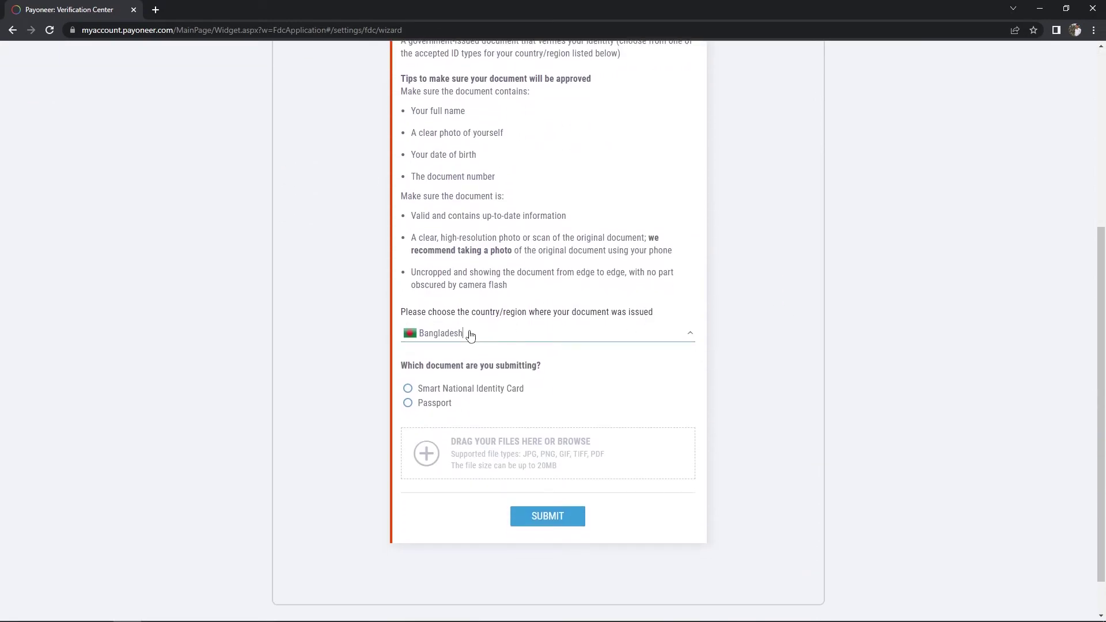
{"action": "left_click", "coordinate": [416, 342]}
{"action": "left_click", "coordinate": [447, 393]}
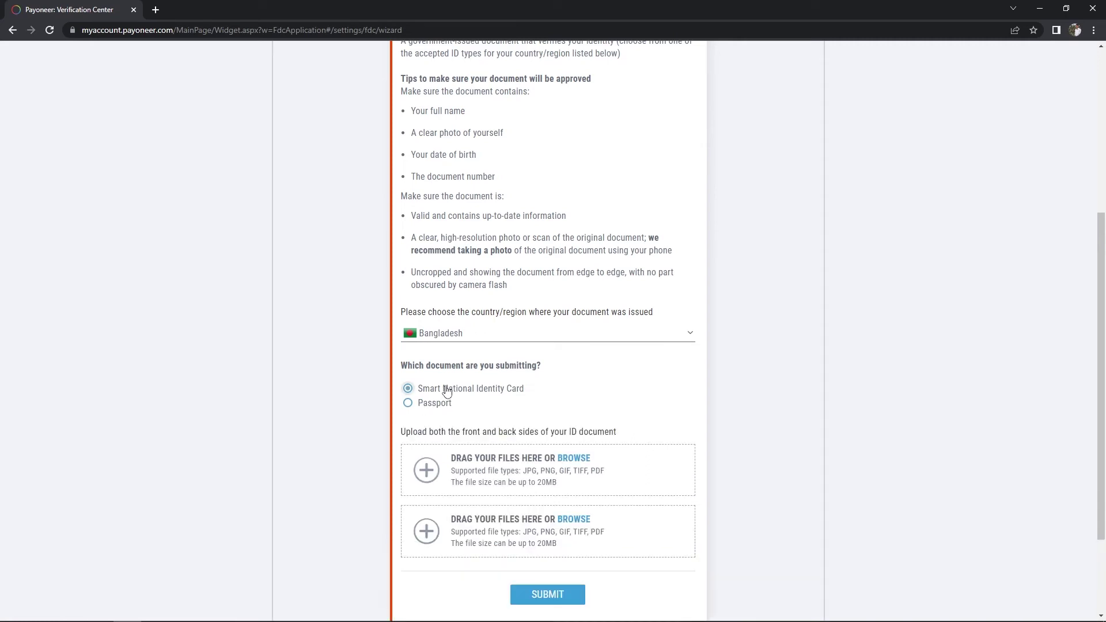
{"action": "scroll", "coordinate": [447, 392], "scroll_direction": "down", "scroll_amount": 1}
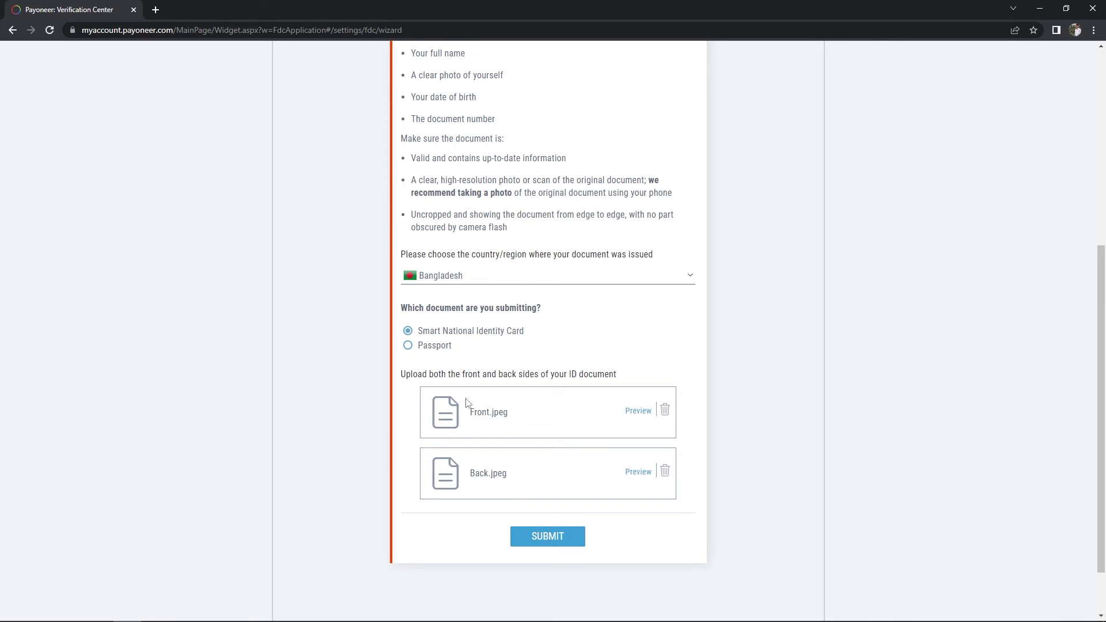
{"action": "left_click", "coordinate": [545, 542]}
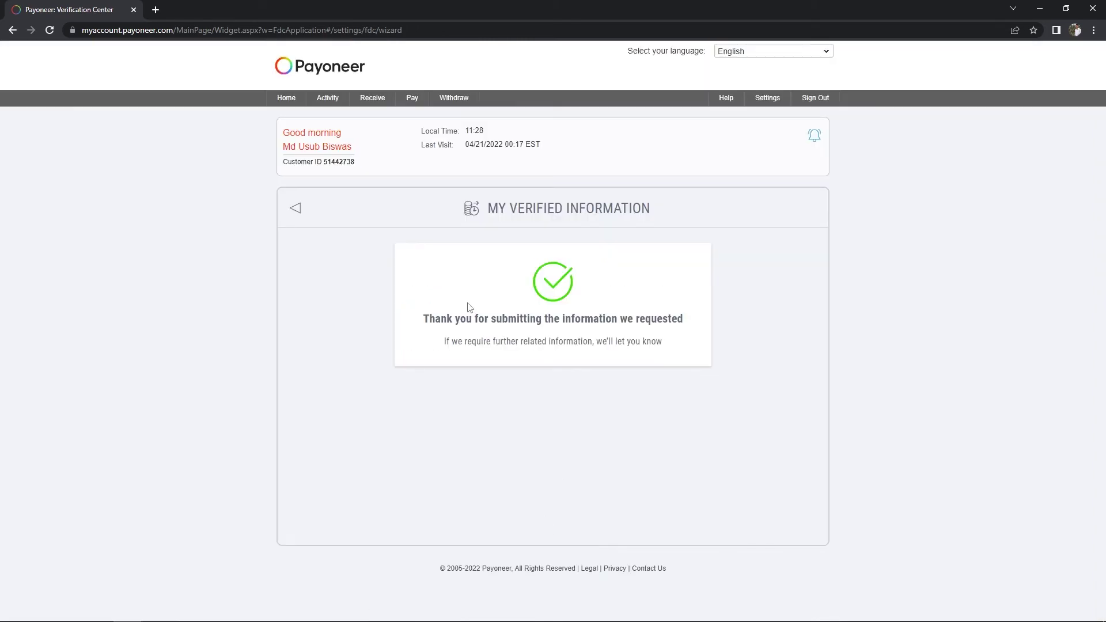
Check the Verification Center for open requirements and view the history of submitted ones
{"action": "mouse_move", "coordinate": [767, 99]}
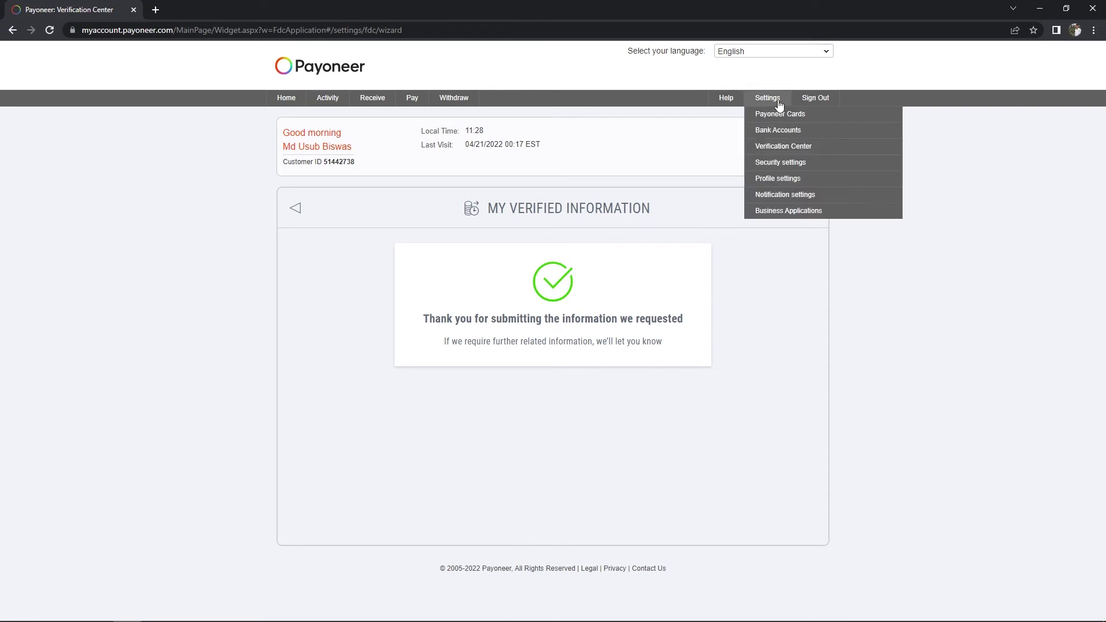
{"action": "left_click", "coordinate": [775, 154]}
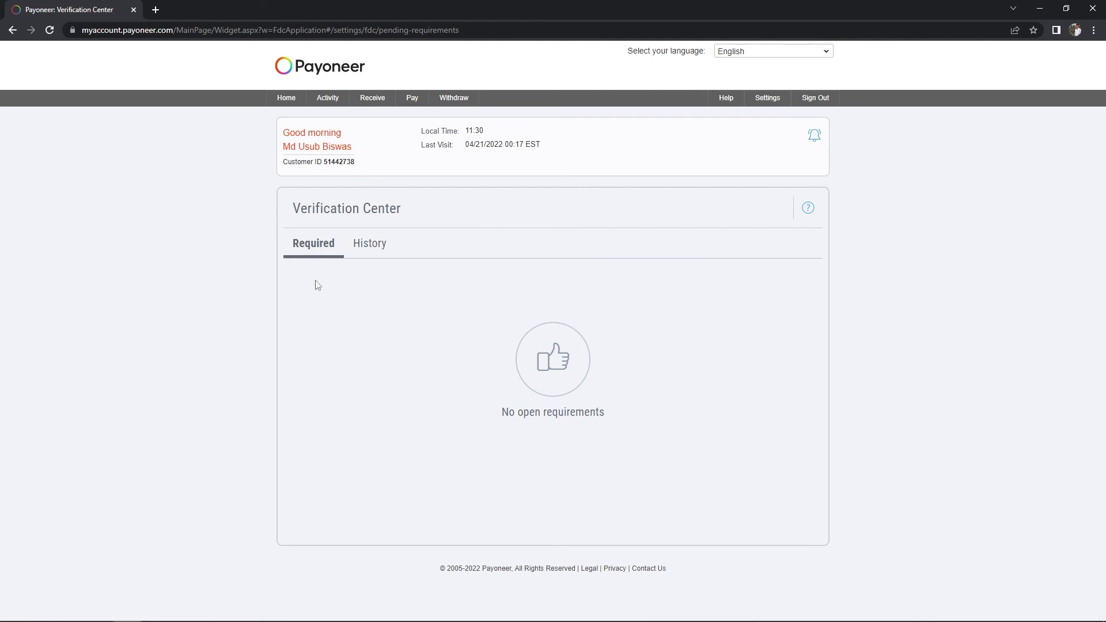
{"action": "left_click", "coordinate": [375, 247]}
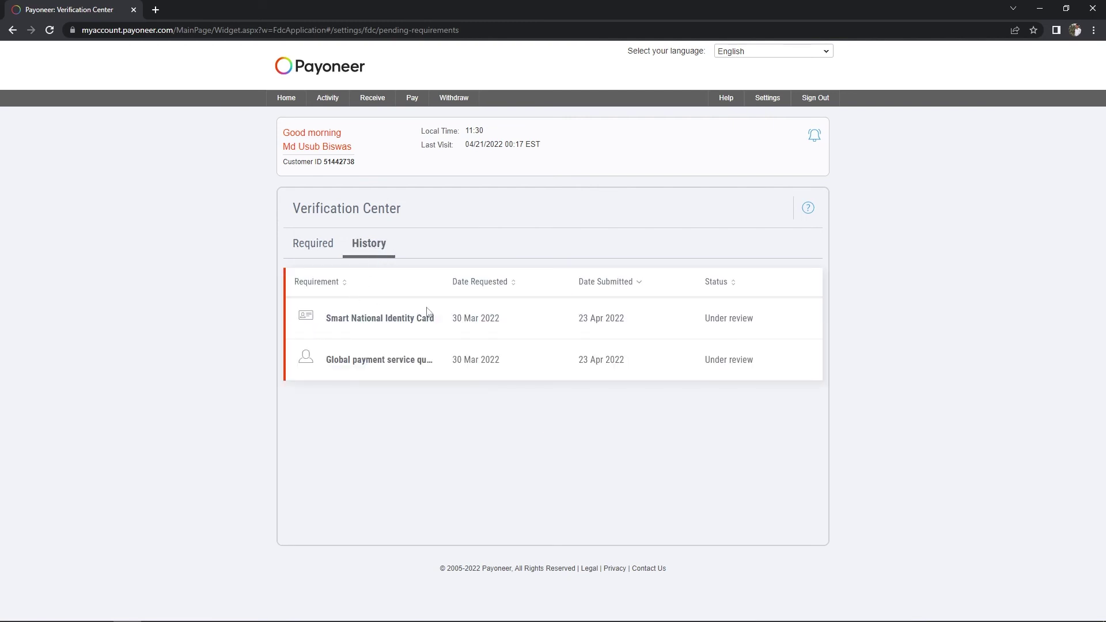